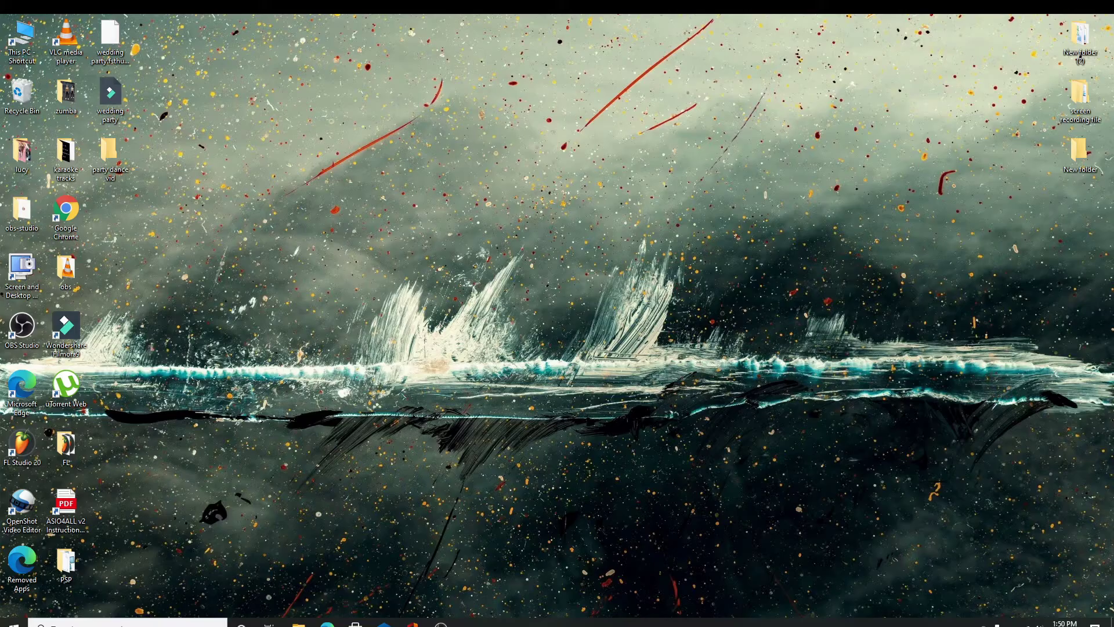
pyautogui.click(327, 623)
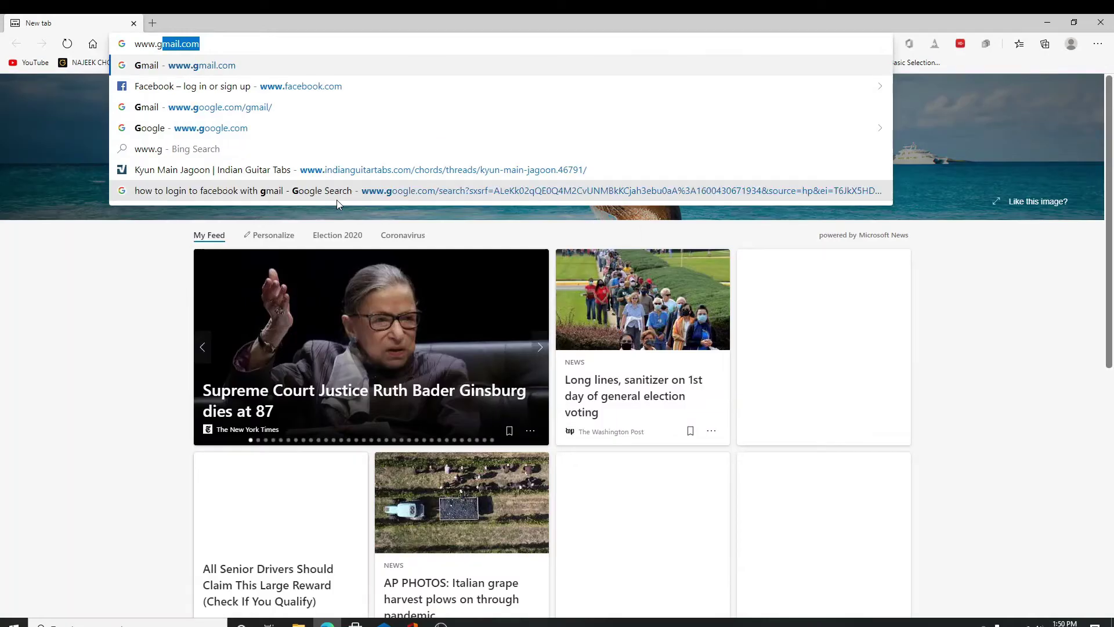
pyautogui.press('BackSpace')
pyautogui.write('f')
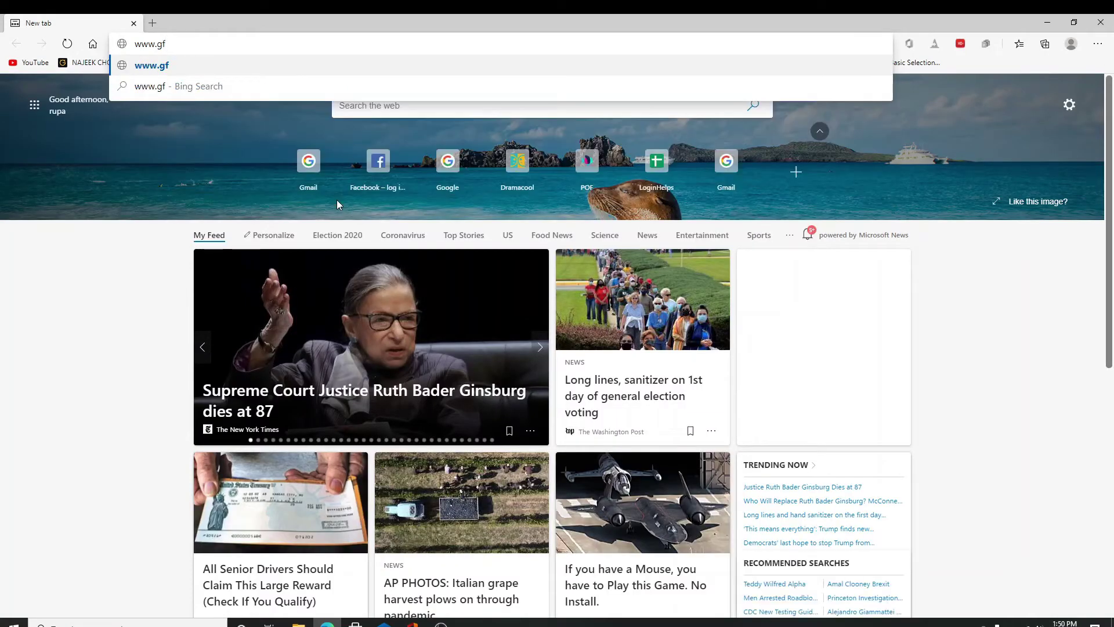
pyautogui.press('BackSpace')
pyautogui.press('BackSpace')
pyautogui.write('f')
pyautogui.press('Return')
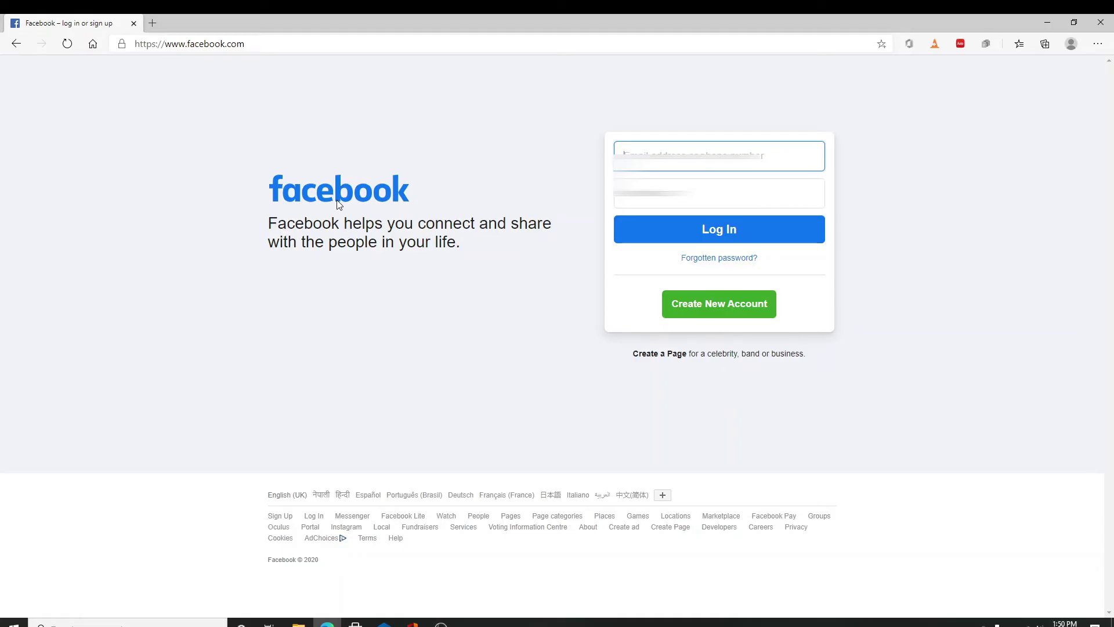
pyautogui.write('oo')
# Sign in to Facebook with the filled-in email and password
pyautogui.click(676, 193)
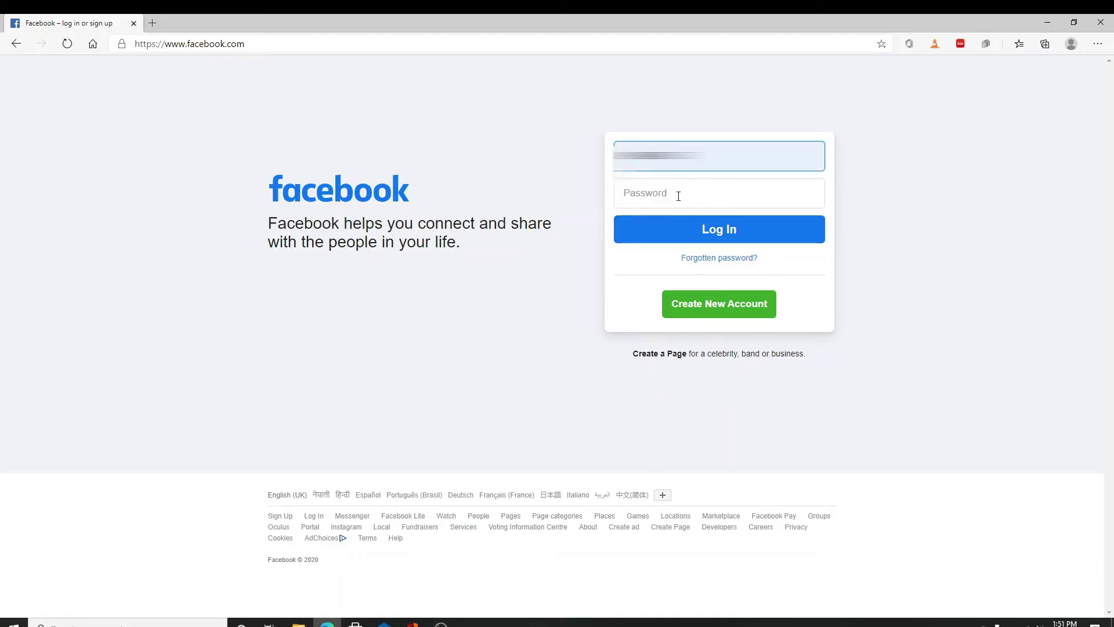
pyautogui.write('••')
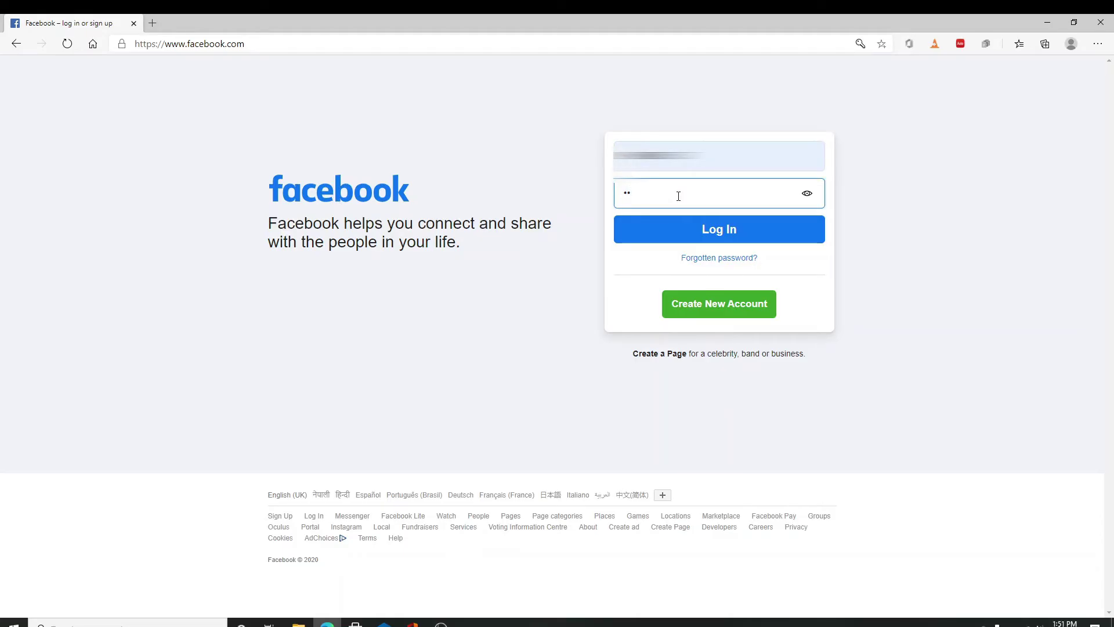
pyautogui.write('••••••')
pyautogui.write('••••')
pyautogui.click(703, 230)
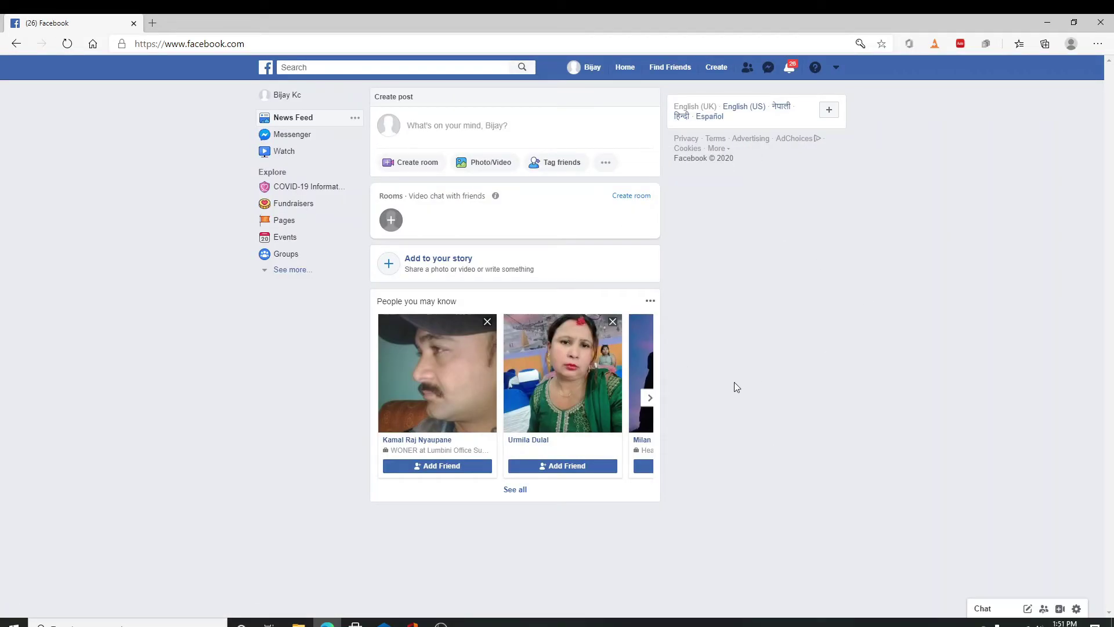
# Minimize the Edge window to reveal the Windows desktop
pyautogui.click(1051, 22)
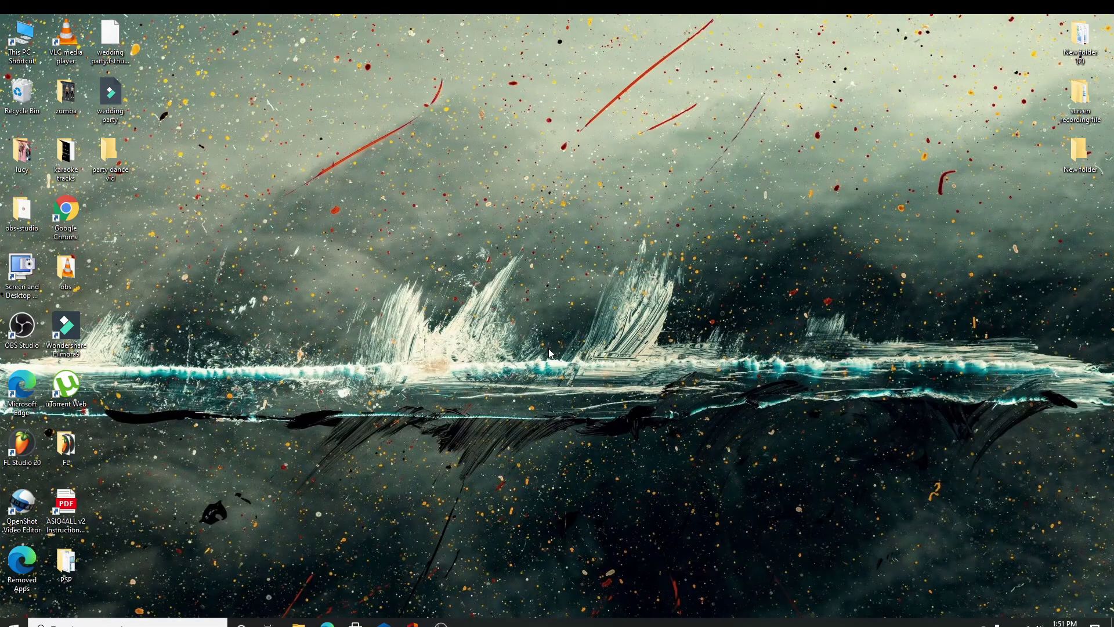